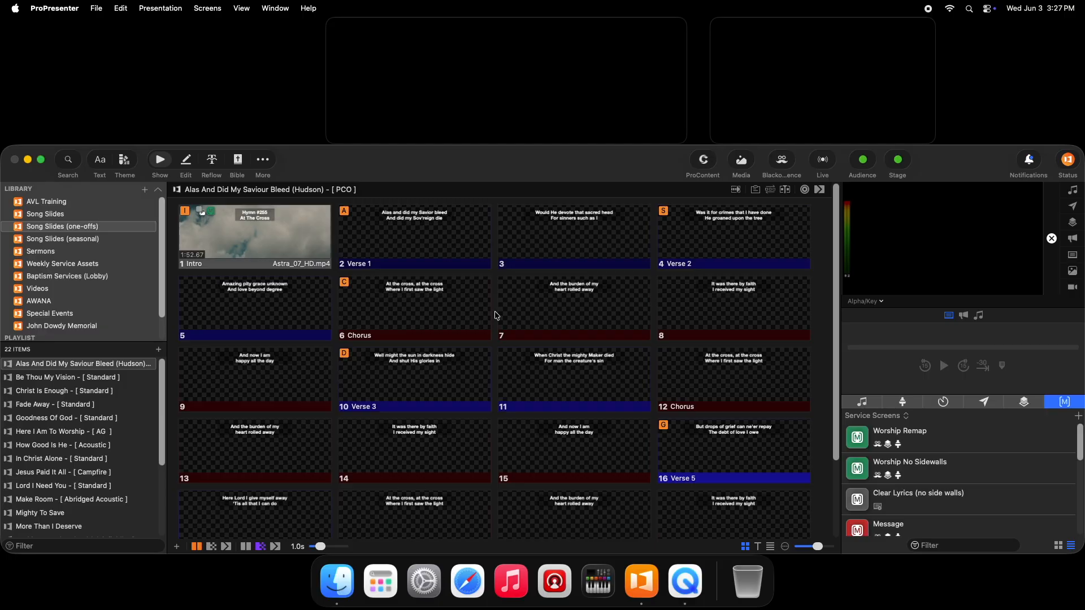
- Open Reset Sermon Series - Message Template from the Sermons library and duplicate its sixth slide, "Text here", three times
left_click(51, 251)
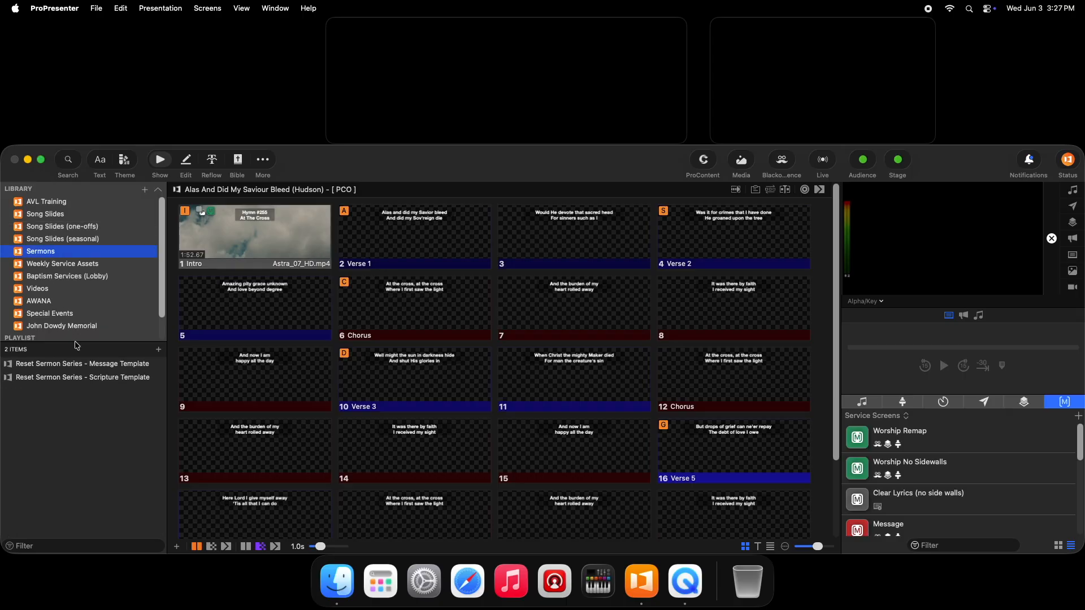
left_click(109, 366)
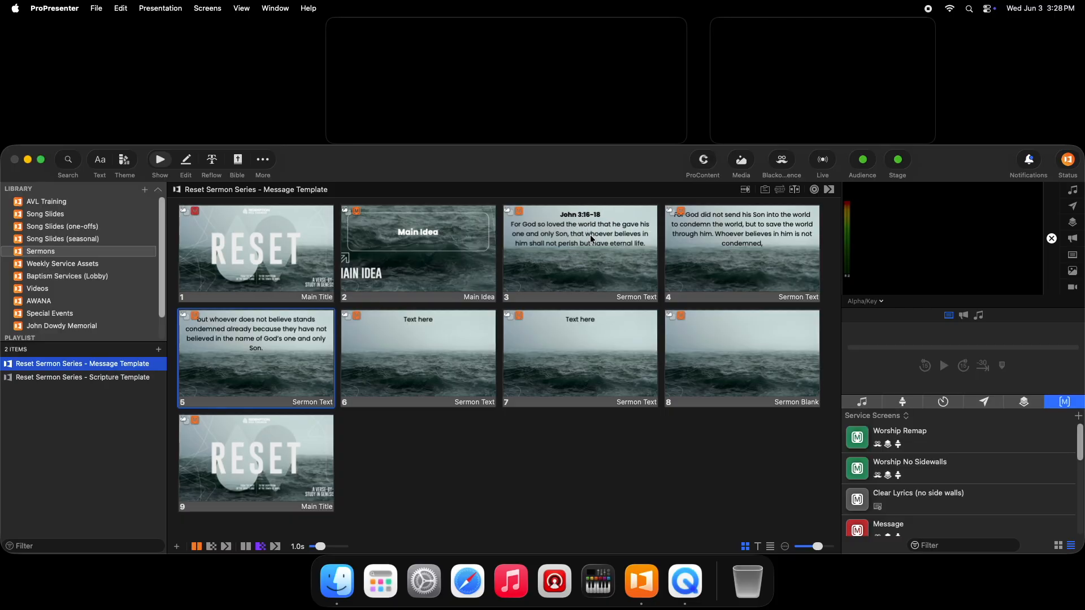
left_click(186, 160)
left_click_drag(147, 300, 153, 329)
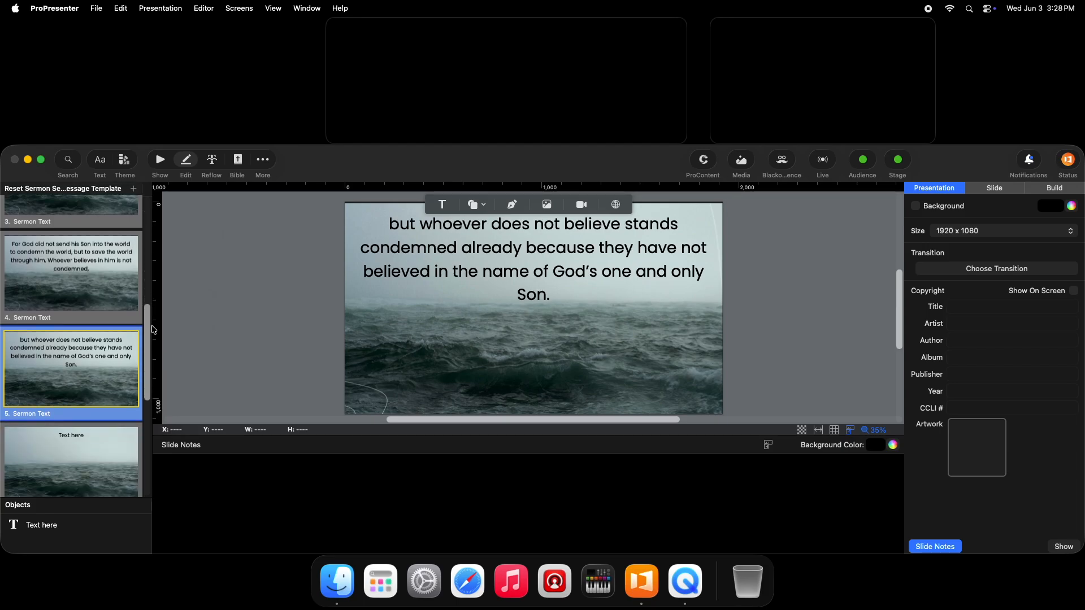
scroll(107, 348, "down", 5)
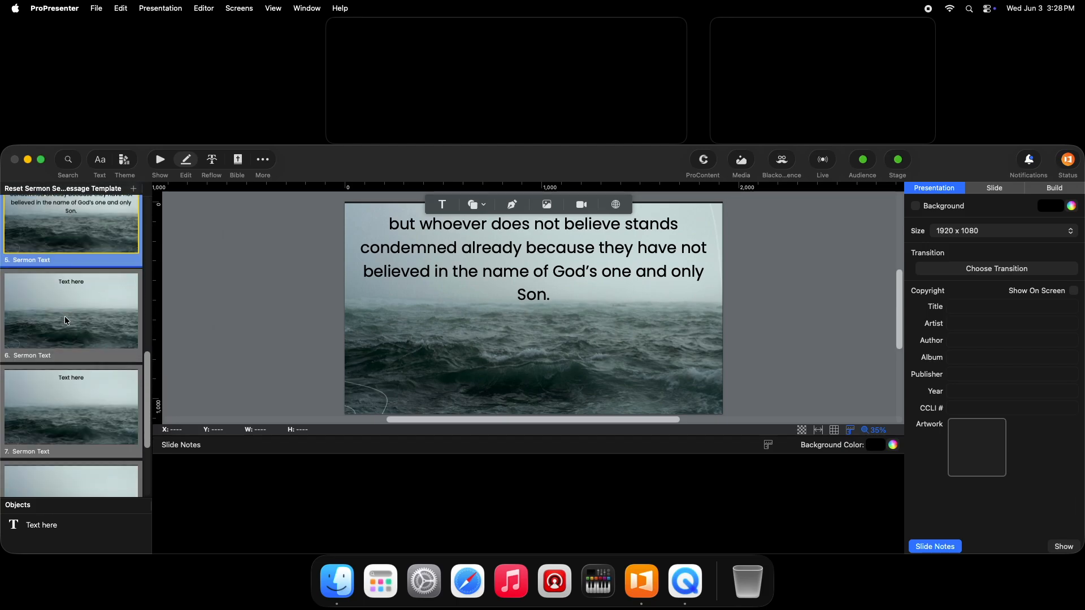
left_click(65, 321)
key("super+d")
key("super+d")
key("super+d")
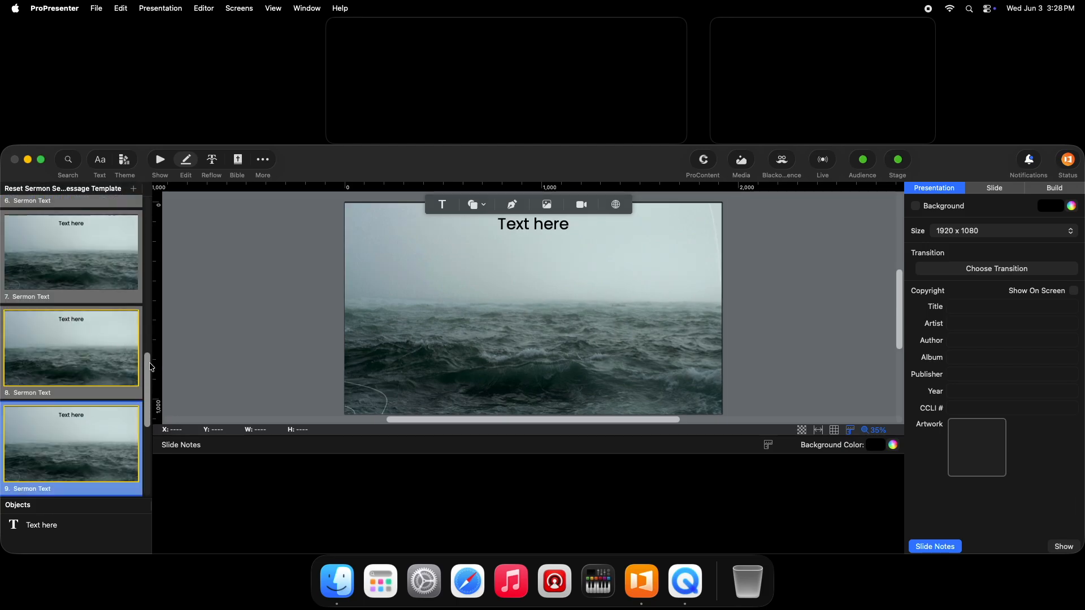
mouse_move(148, 369)
left_mouse_down()
mouse_move(138, 272)
mouse_move(148, 368)
left_mouse_up()
left_click(160, 160)
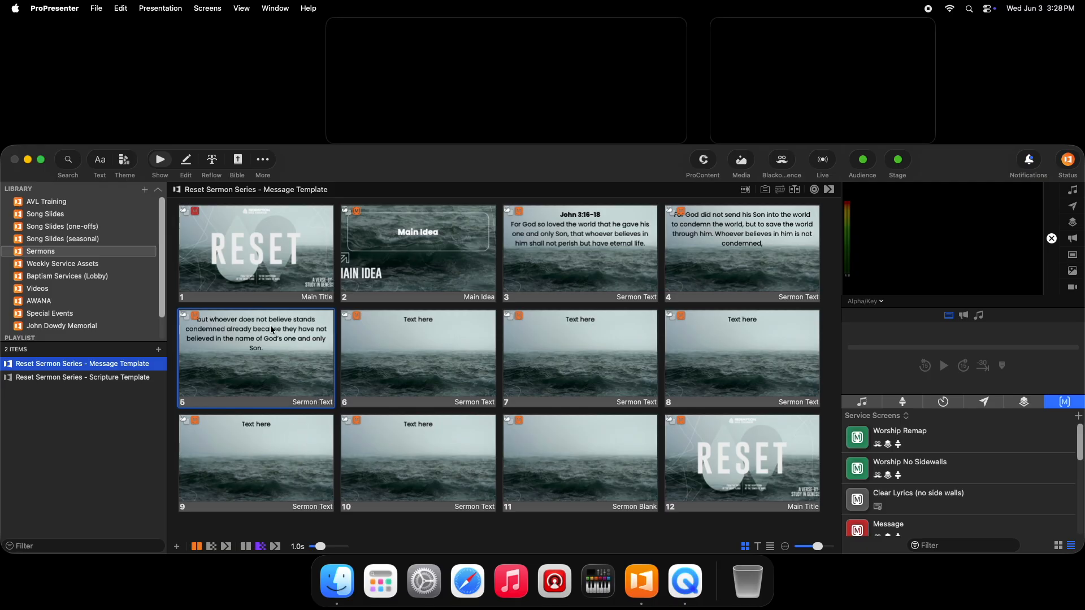
- Use Reflow to insert a slide break after the "Text here" text of slide 6
left_click(220, 164)
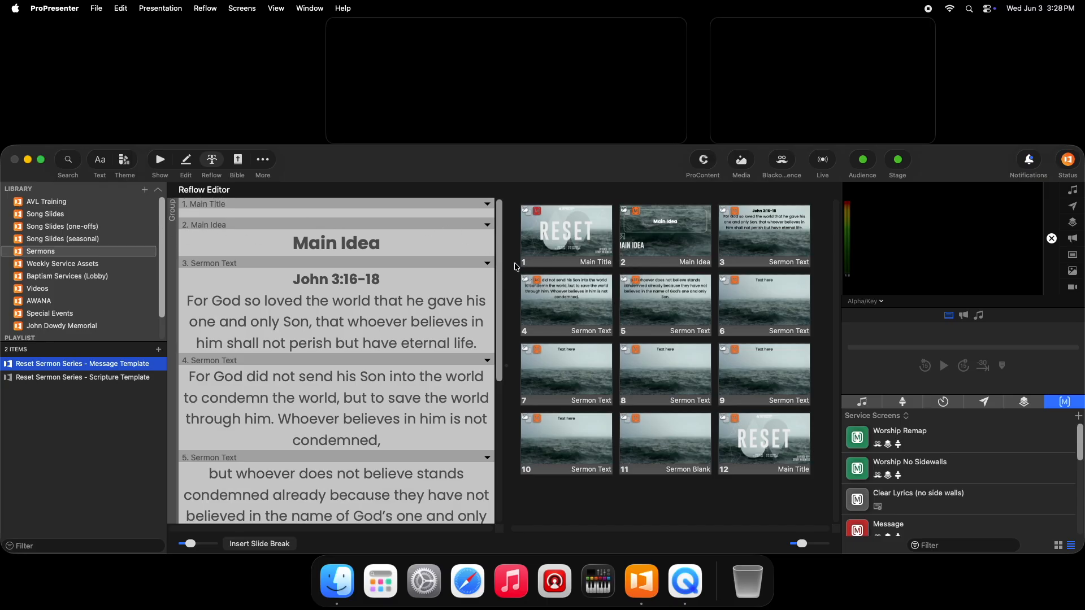
scroll(497, 358, "down", 5)
scroll(497, 357, "down", 3)
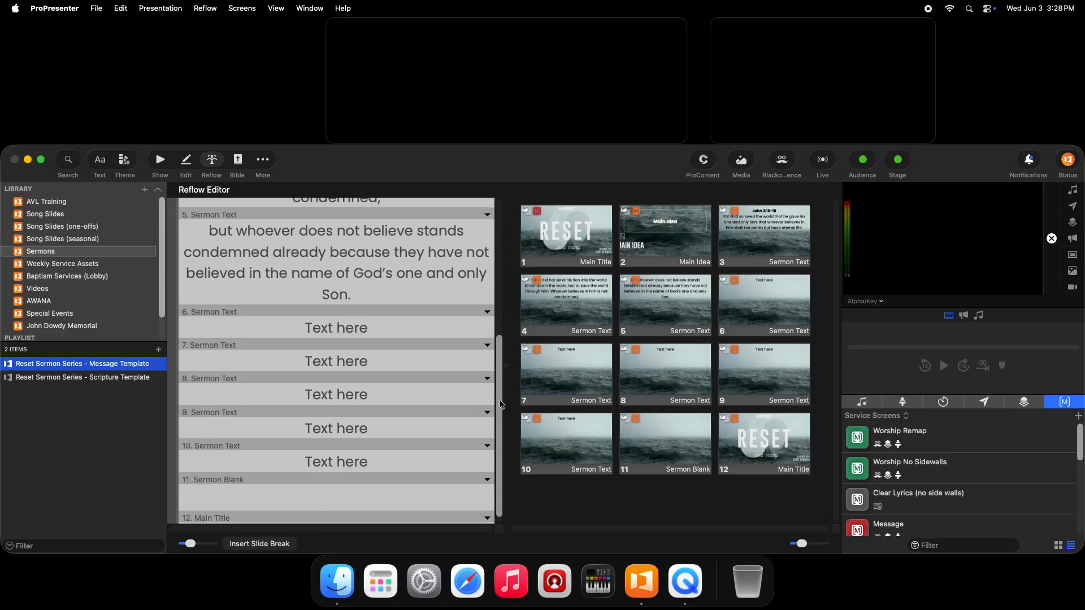
left_click(374, 320)
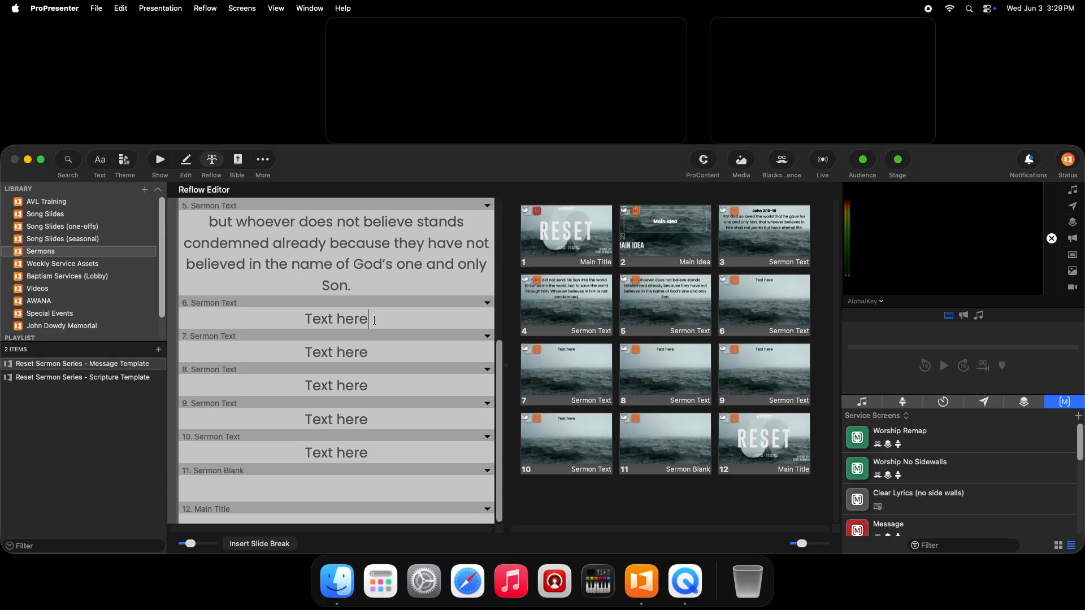
key("alt+Return")
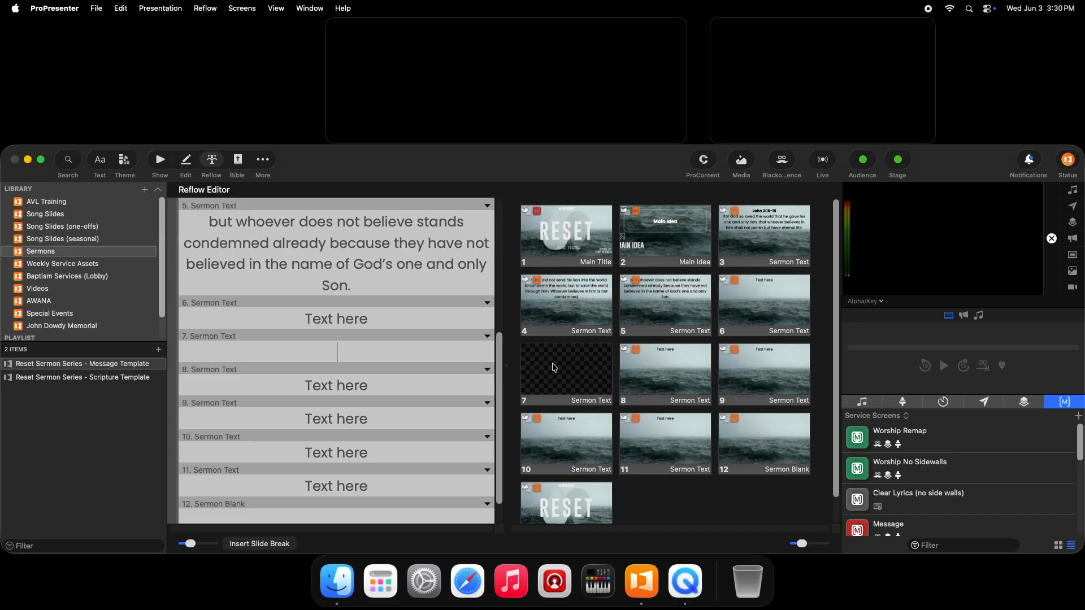
- Run the Message macro and present slide 6, followed by the blank slide 7, on the outputs
left_click(162, 160)
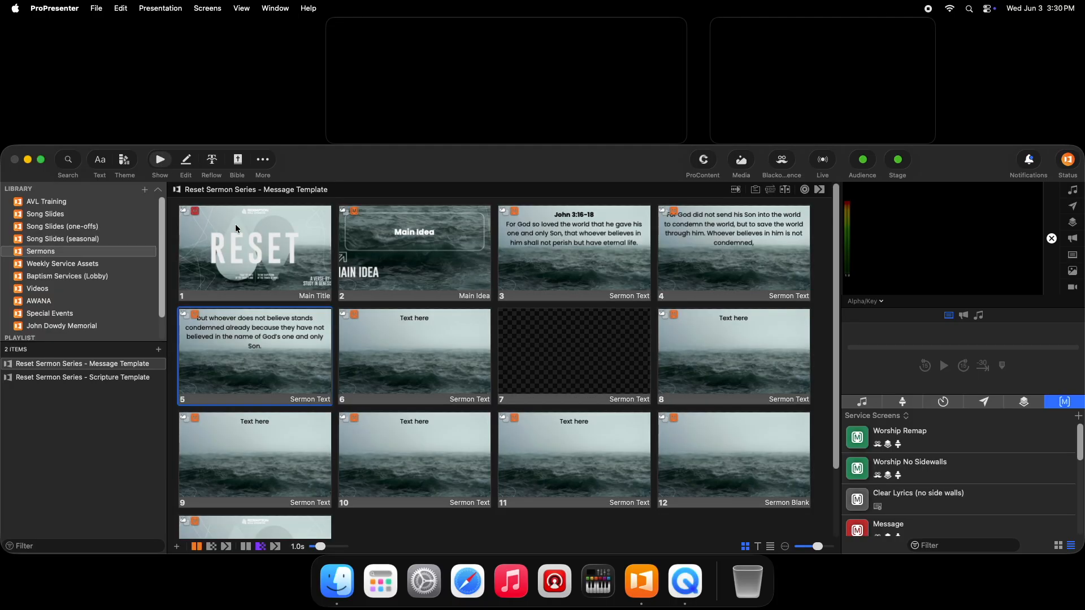
left_click(930, 531)
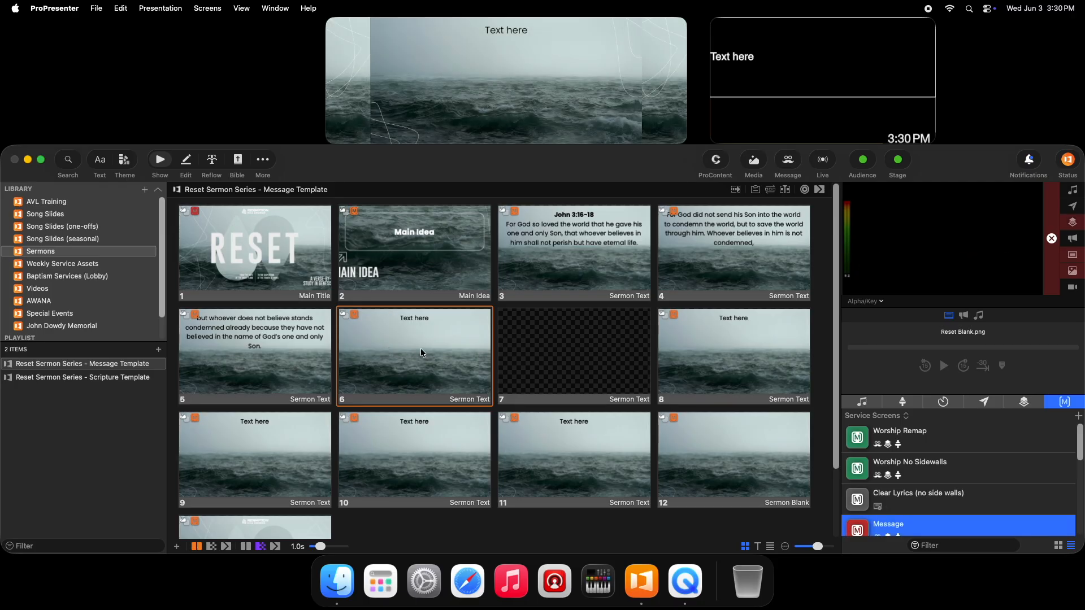
key("Right")
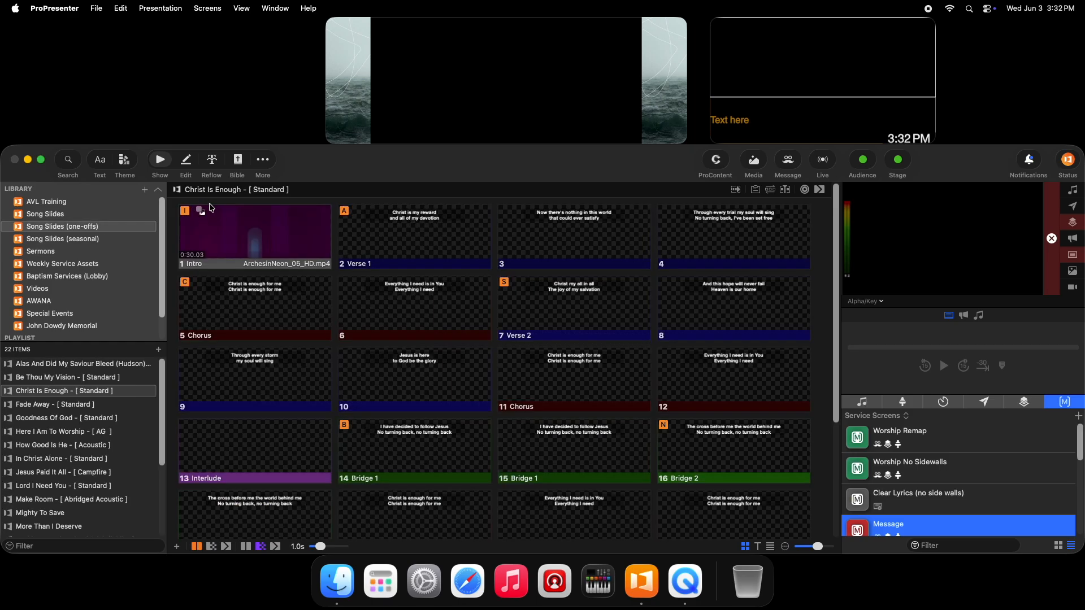
- Run the Worship Remap macro and present the Intro slide of Christ Is Enough
left_click(947, 444)
left_click(241, 247)
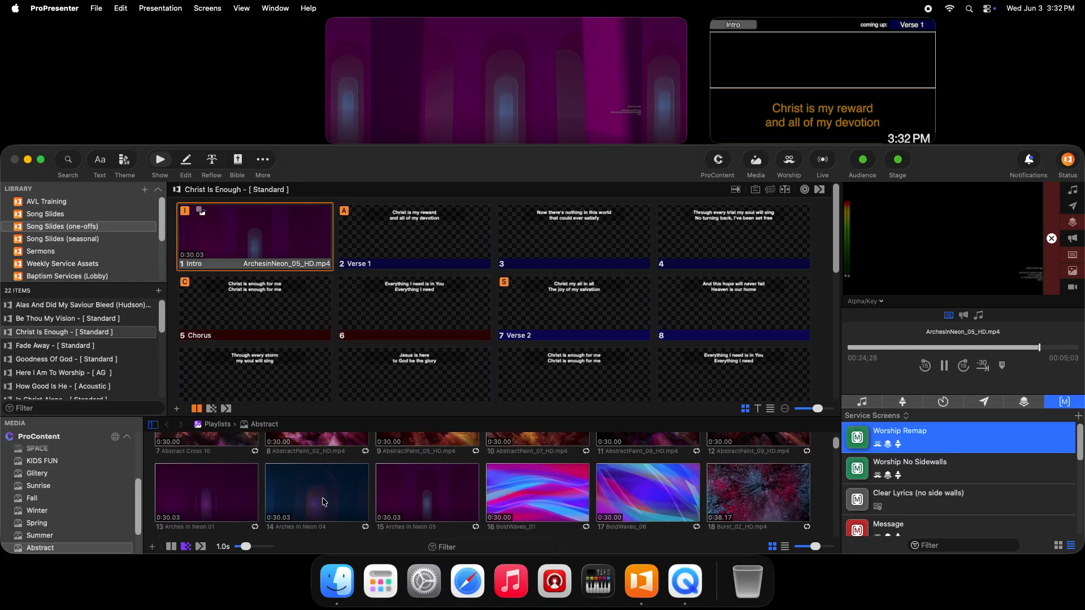
- Add the Arches in Neon 04 background to the first Verse 1 slide and Arches in Neon 01 to the first Verse 2 slide
left_click_drag(324, 499, 403, 238)
left_click_drag(208, 500, 572, 308)
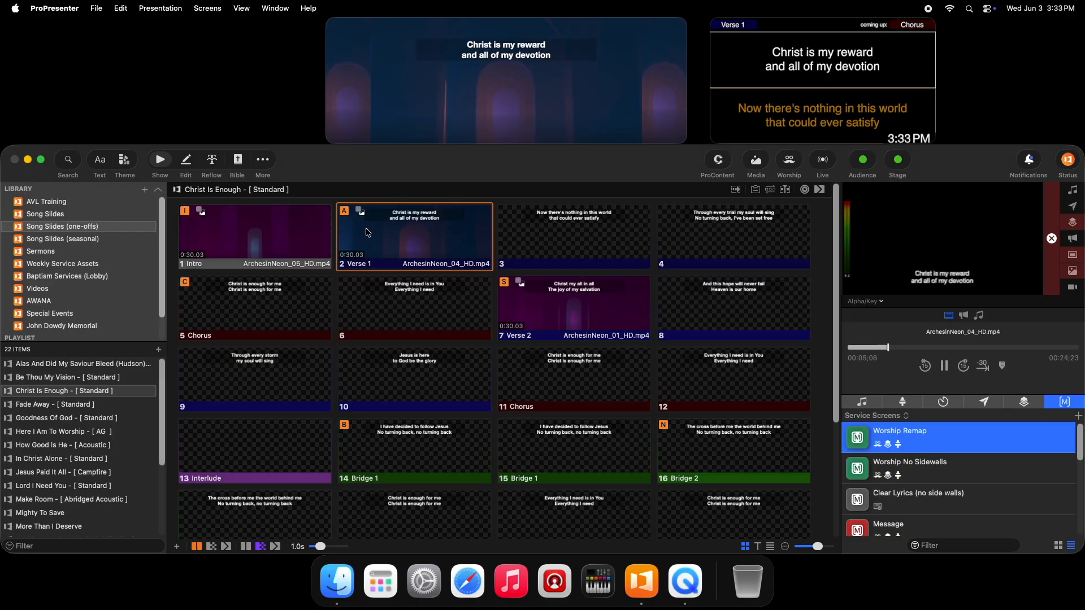
- Present Christ Is Enough from Verse 1, jumping to the first Chorus and to Bridge 2, and continue to the Ending slide
key("Right")
key("c")
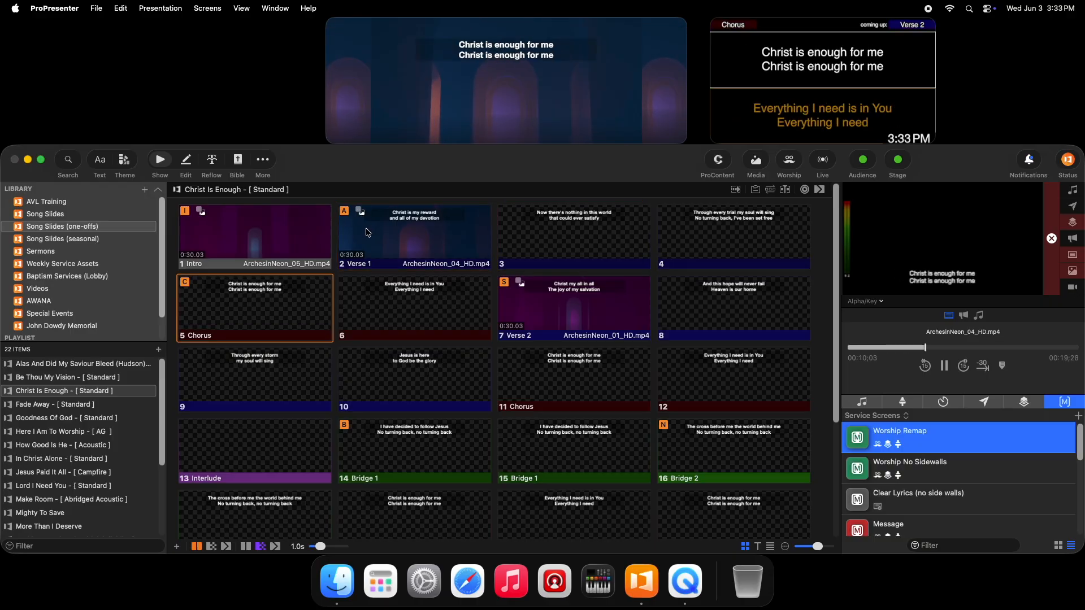
key("Right")
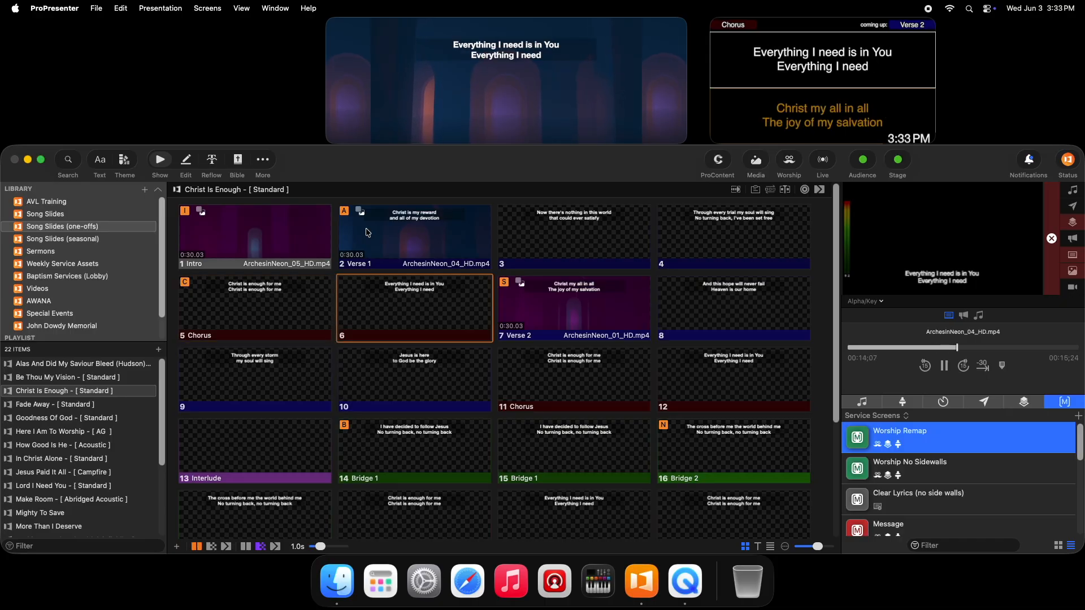
key("n")
key("Right")
key("Right")
key("Right")
key("Right")
key("Right")
key("Right")
key("Right")
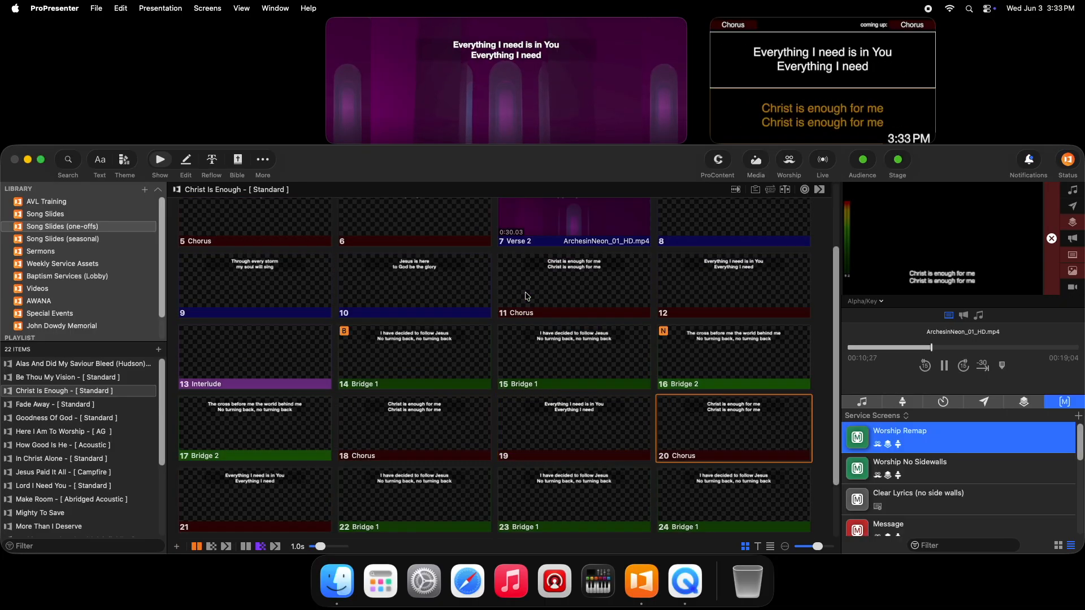
key("Right")
key("Right")
key("Right")
key("Right")
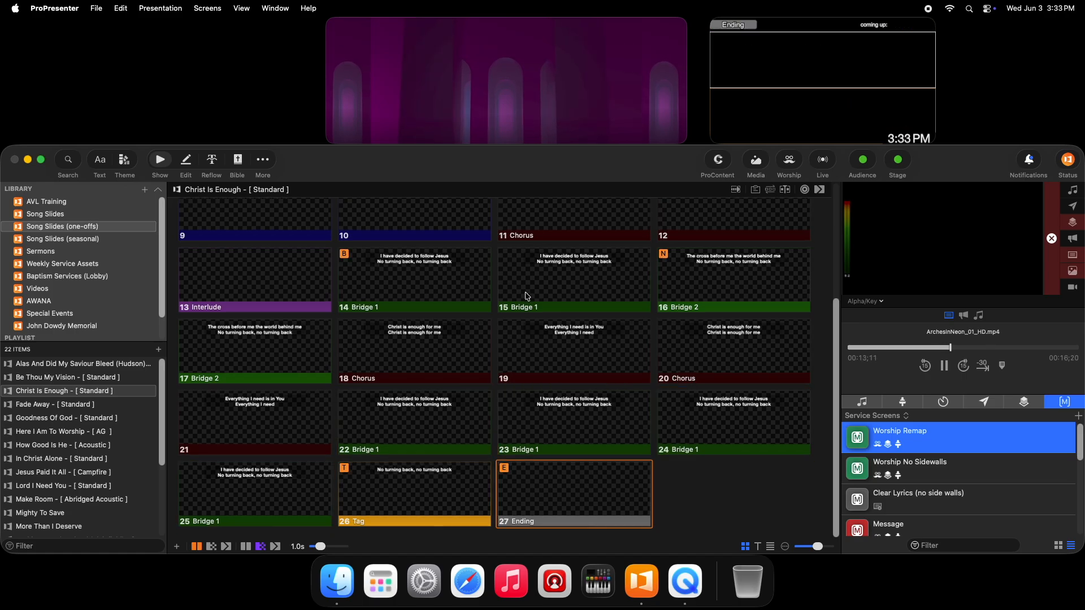
- Remove the ArchesinNeon_01_HD.mp4 action from the first Verse 2 slide and present the Intro slide
scroll(543, 305, "up", 5)
right_click(562, 310)
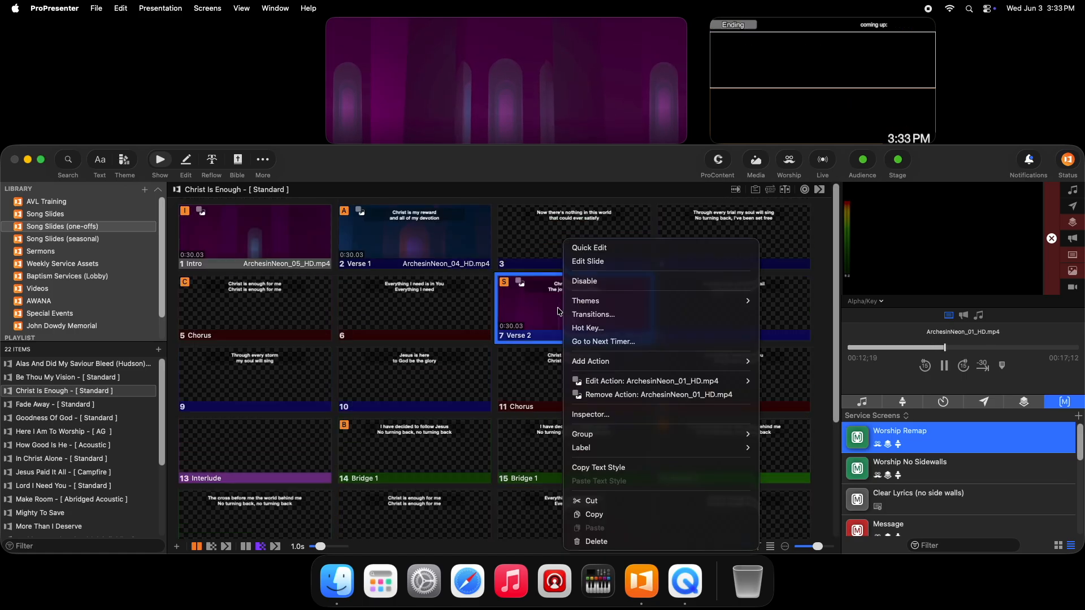
left_click(658, 395)
left_click(293, 245)
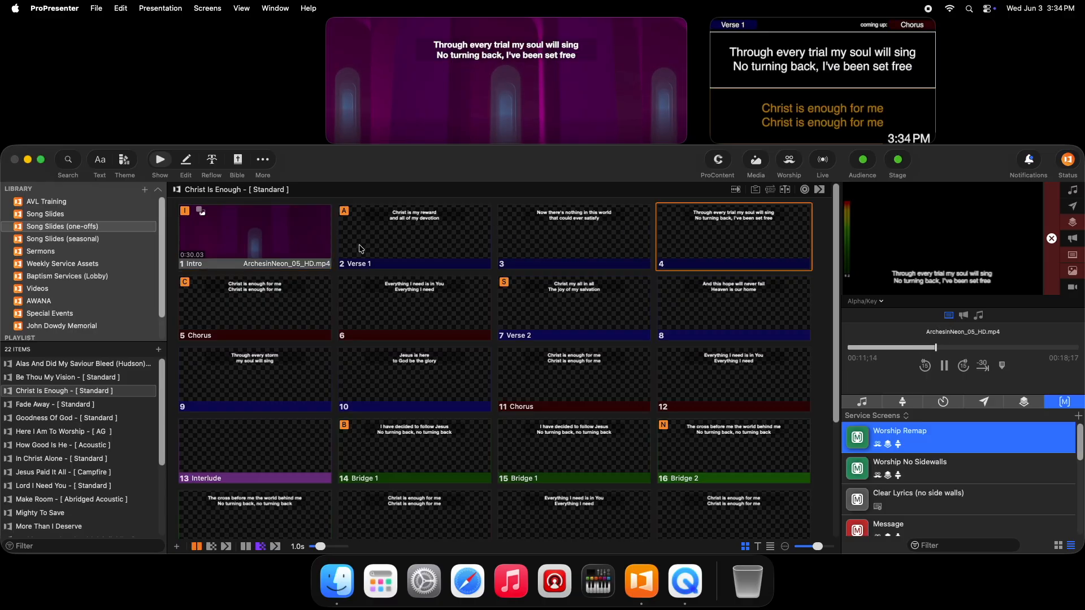
- Present the three Verse 1 slides of Christ Is Enough in order
left_click(360, 248)
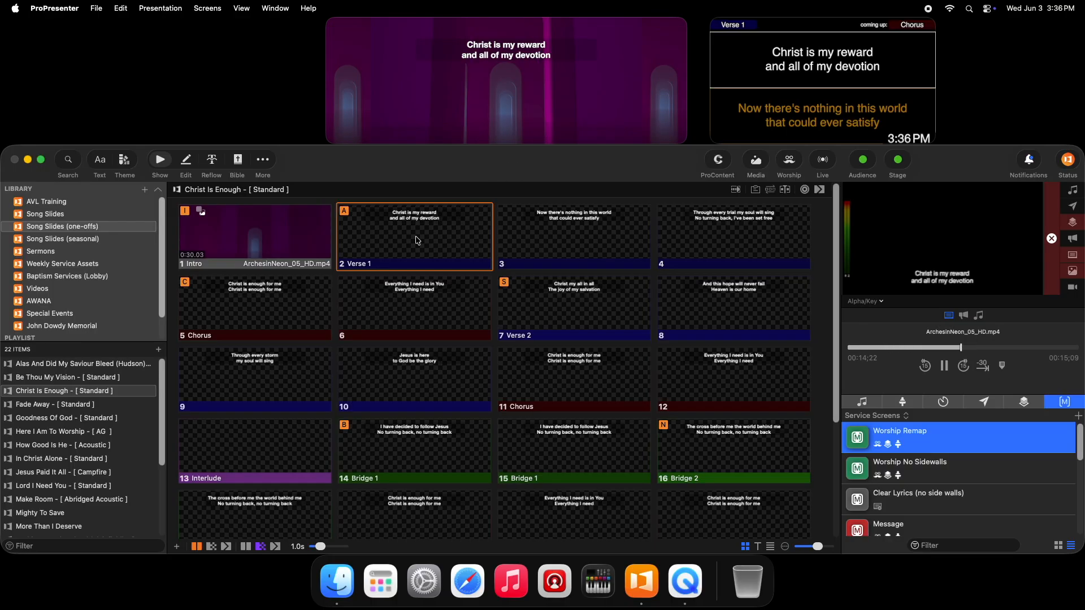
key("Right")
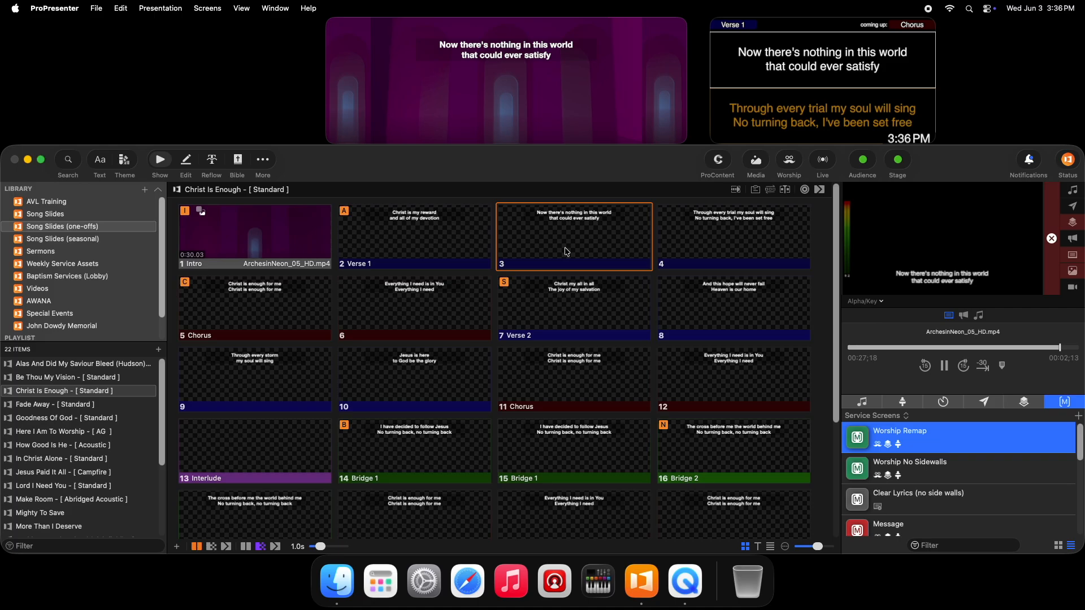
key("Right")
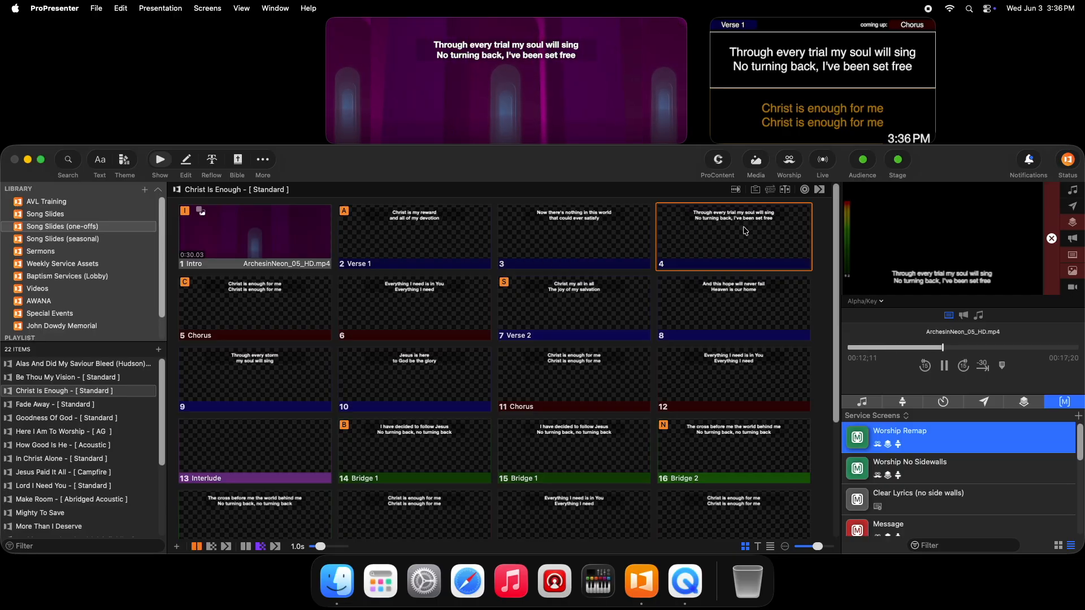
- Assign slide 4, "Through every trial my soul will sing", to the Pre-Chorus 1 group and present it
right_click(728, 240)
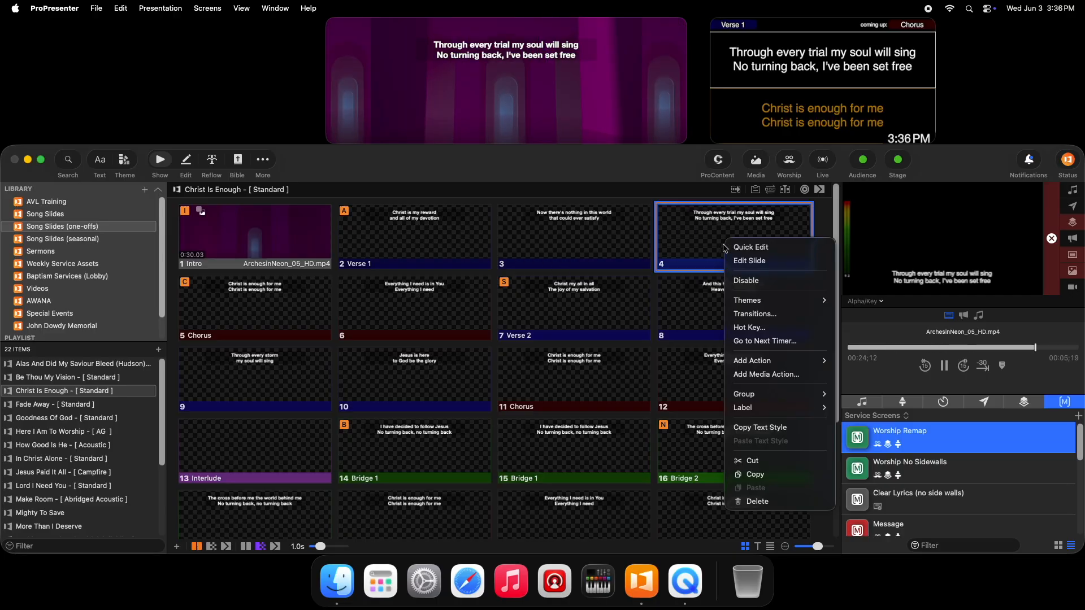
mouse_move(808, 399)
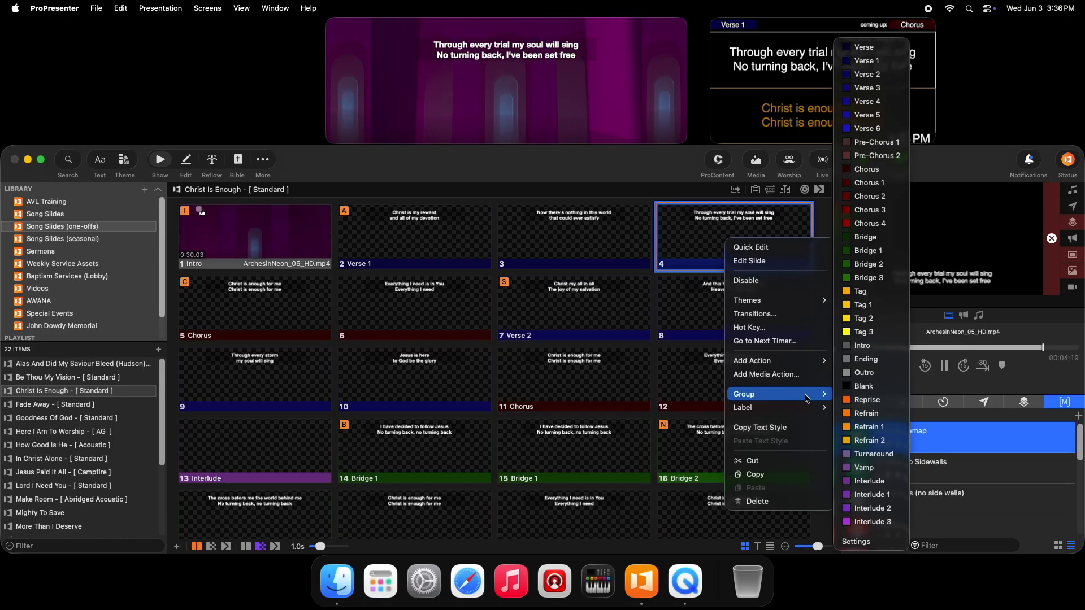
left_click(873, 142)
left_click(739, 240)
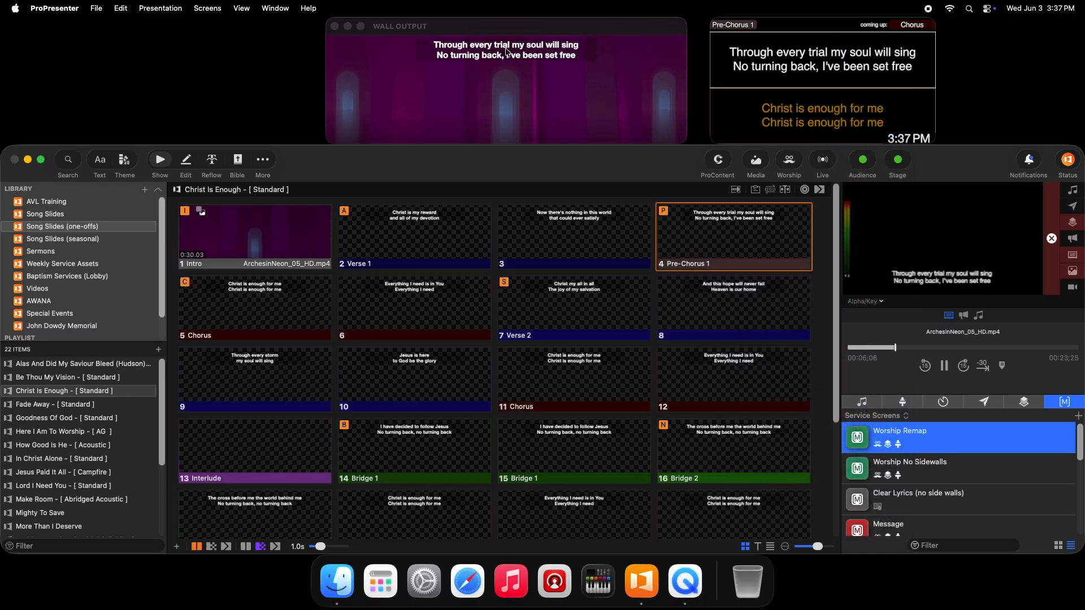
- In Reflow, put "my soul will sing" on its own line and split "No turning back, I've been set free" onto a new slide
left_click(212, 161)
key("Return")
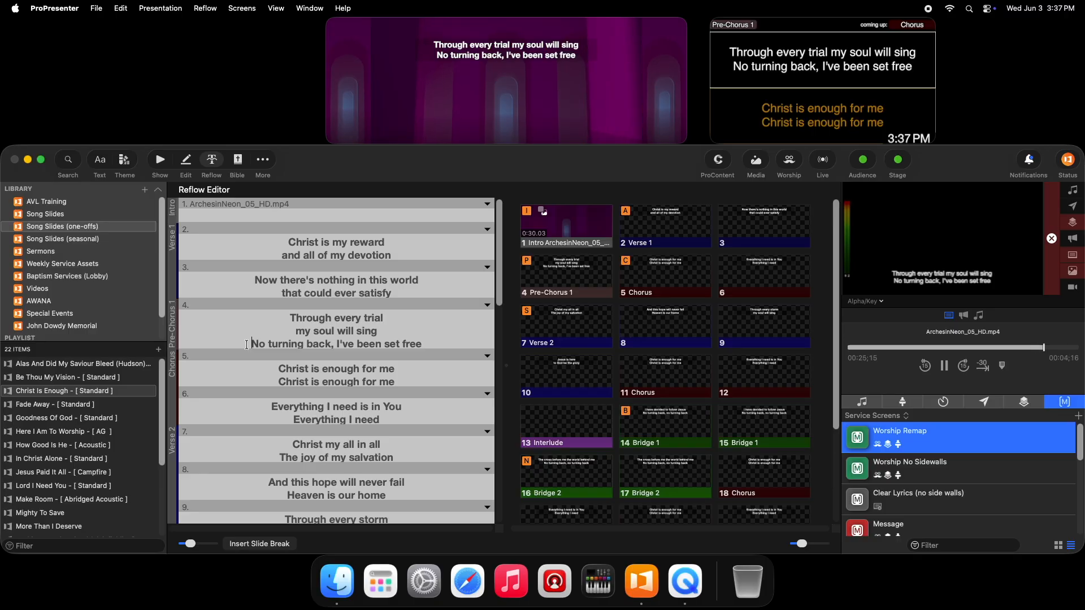
key("alt+Return")
key("ctrl+1")
- Step back and forth between the two Pre-Chorus 1 slides to compare their lyrics on the outputs
key("Right")
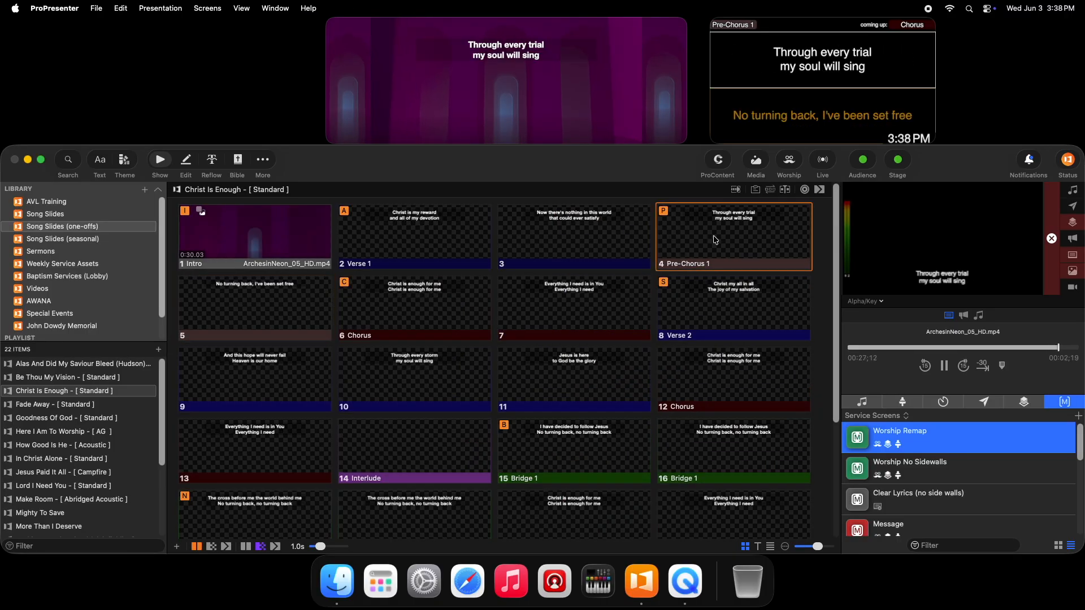
key("Left")
key("Right")
key("Right")
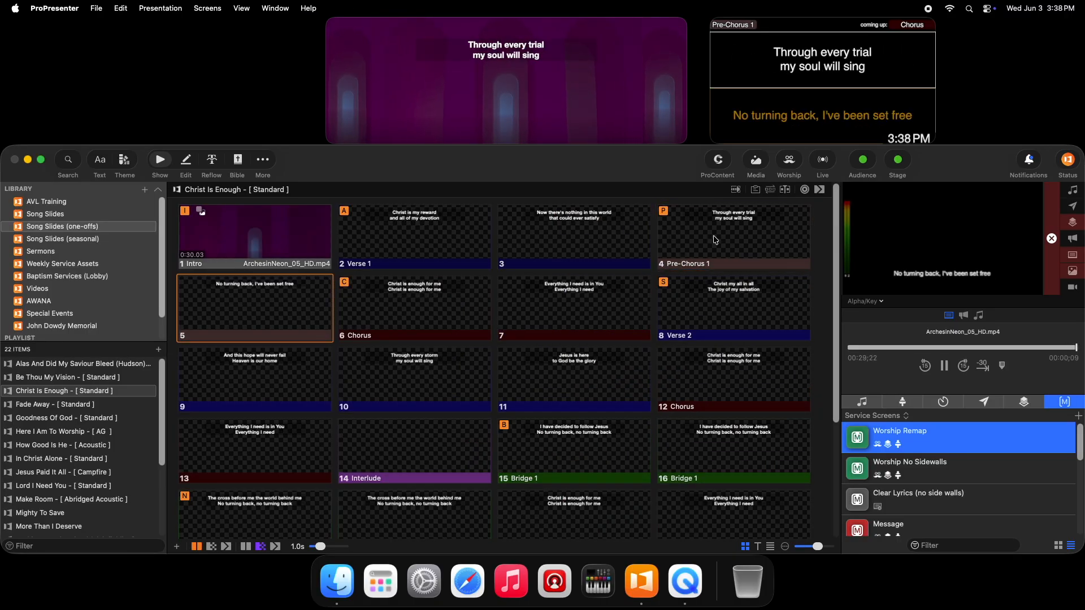
key("Left")
key("Right")
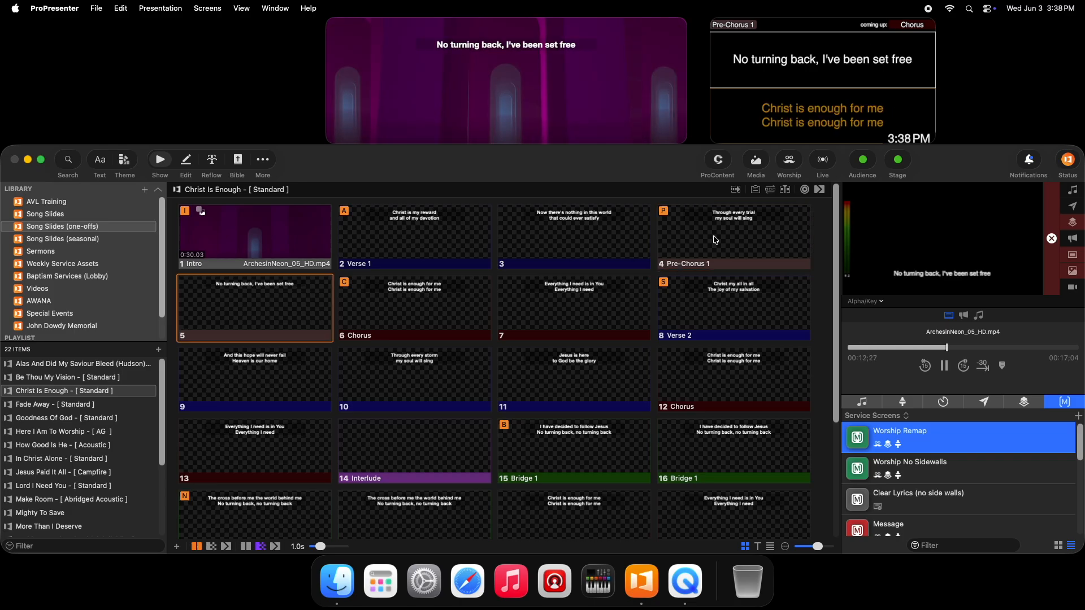
key("Left")
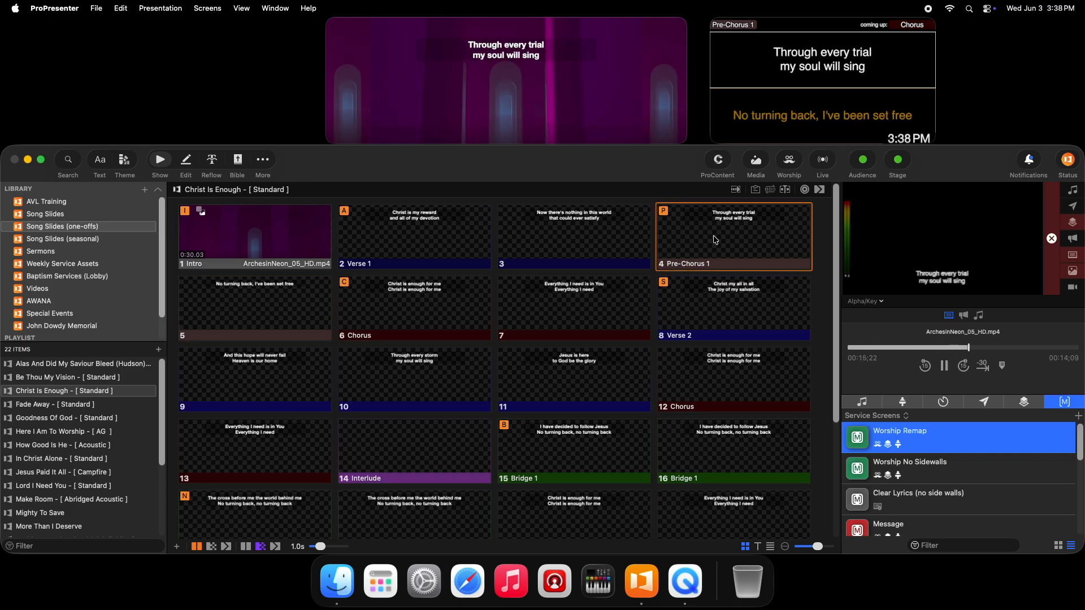
key("Right")
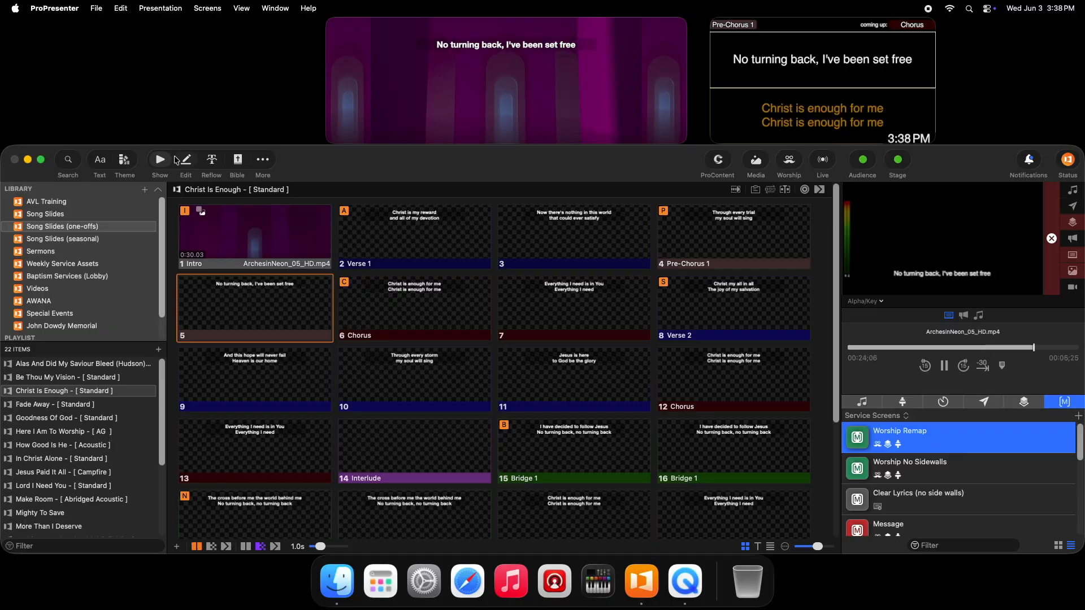
- In Reflow, break slide 5's lyric into "No turning back," and "I've been set free", and present the first Pre-Chorus 1 slide
left_click(212, 161)
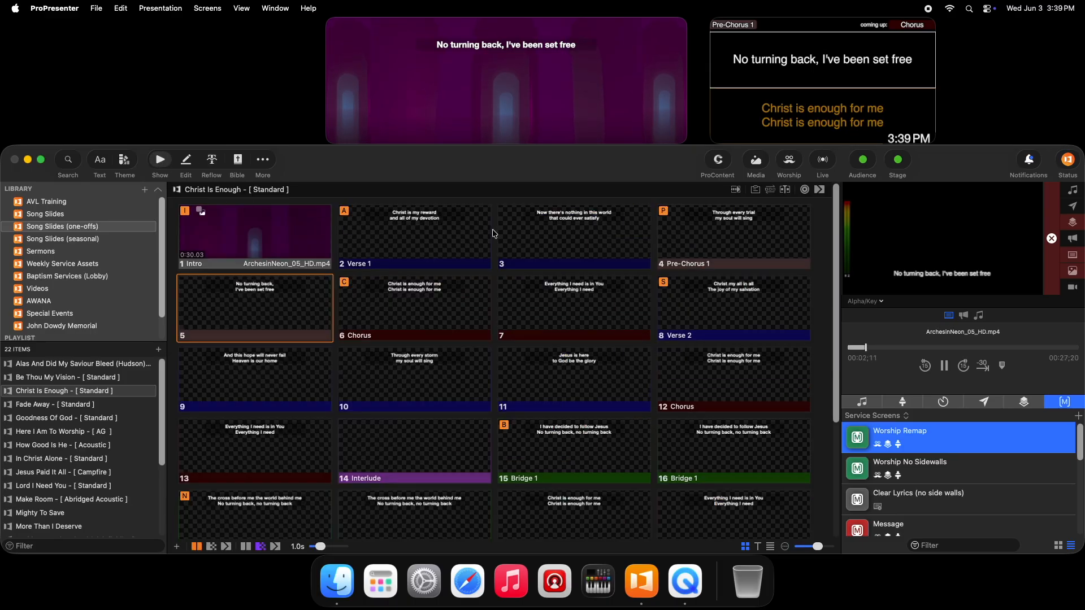
left_click(711, 233)
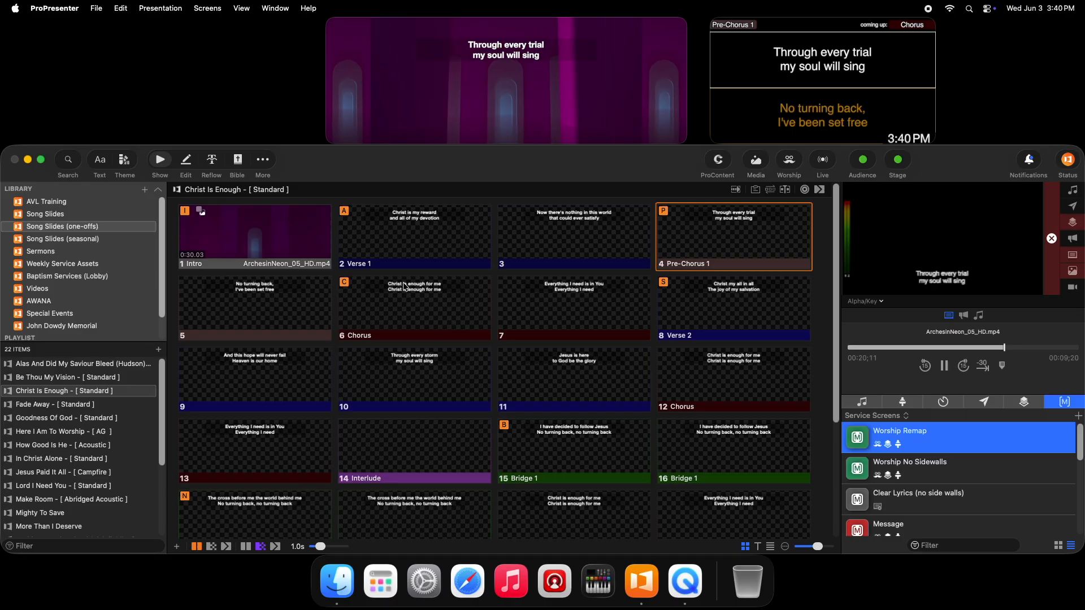
- Review the song's slide and line breaks in the Reflow editor, and return to the slide grid
left_click(212, 161)
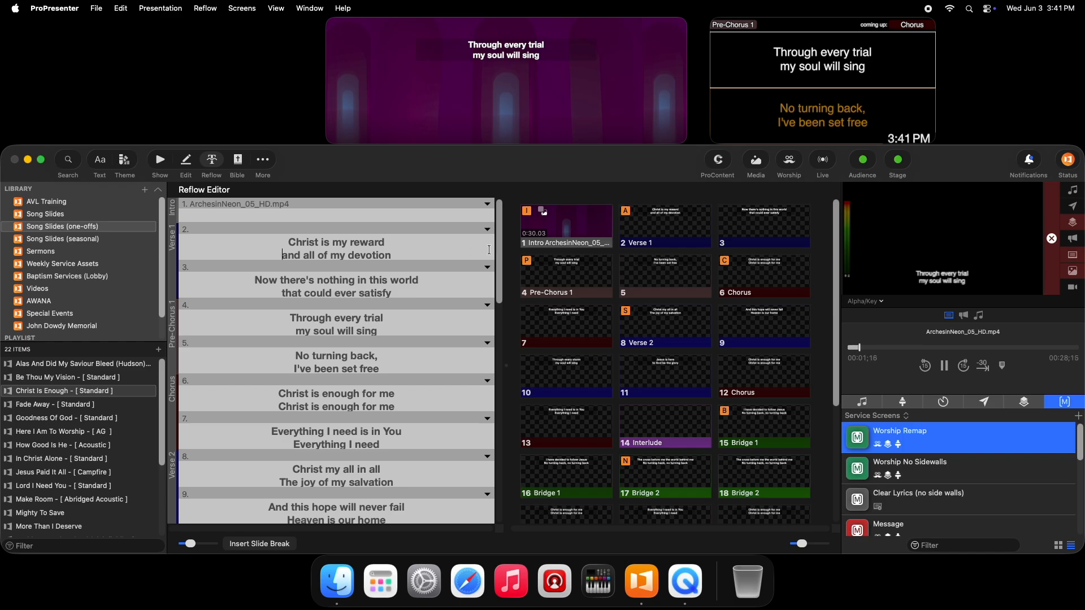
mouse_move(497, 246)
left_mouse_down()
mouse_move(494, 257)
mouse_move(495, 241)
left_mouse_up()
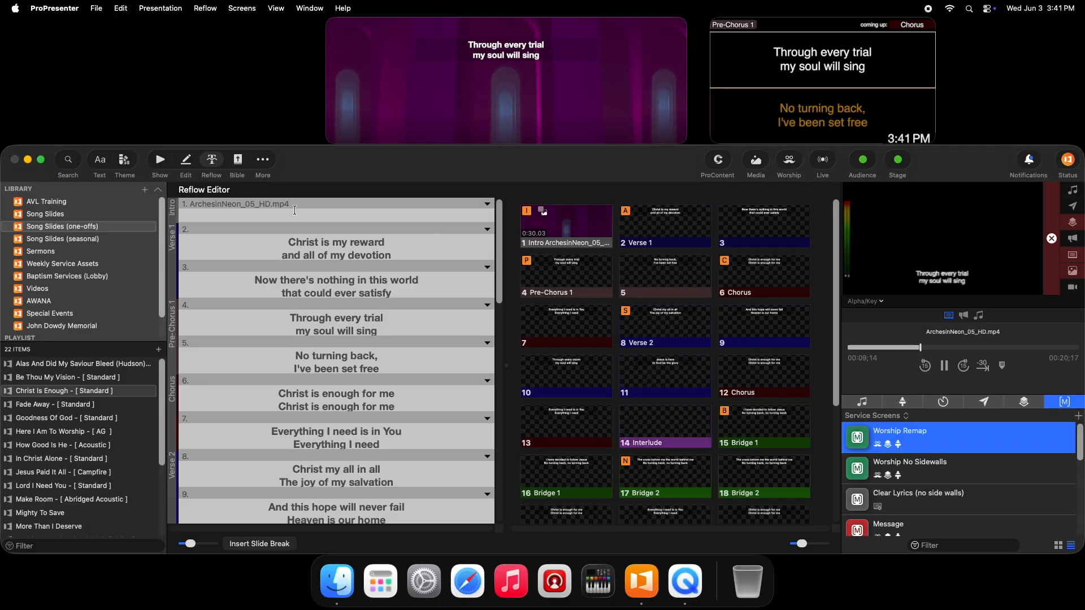
left_click(158, 169)
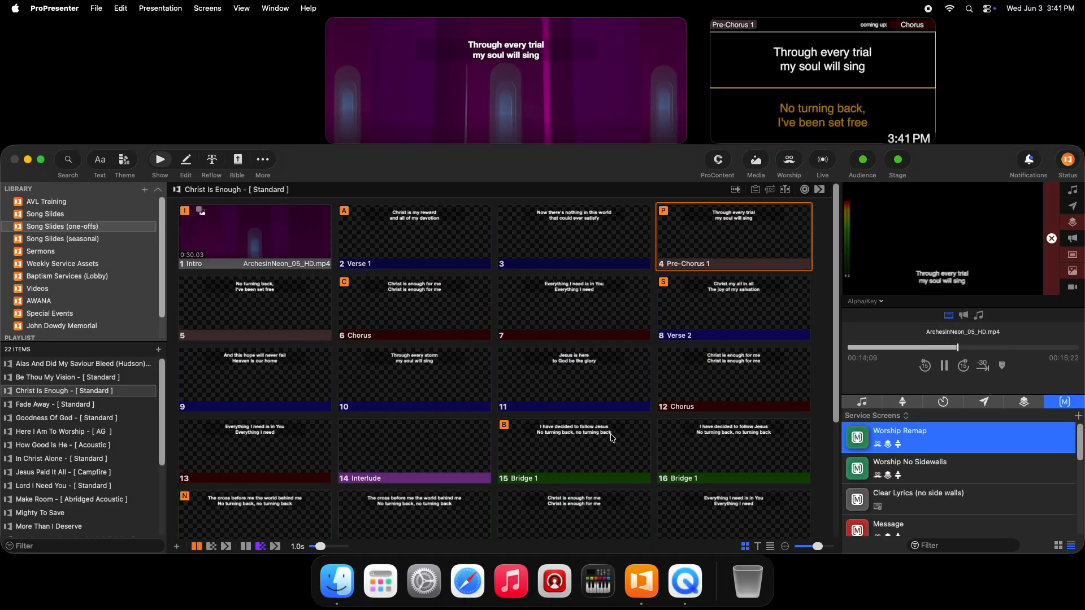
- Present the first Verse 1 slide and the first Pre-Chorus 1 slide to compare the current and upcoming lyrics on the outputs
key("Right")
left_click(738, 238)
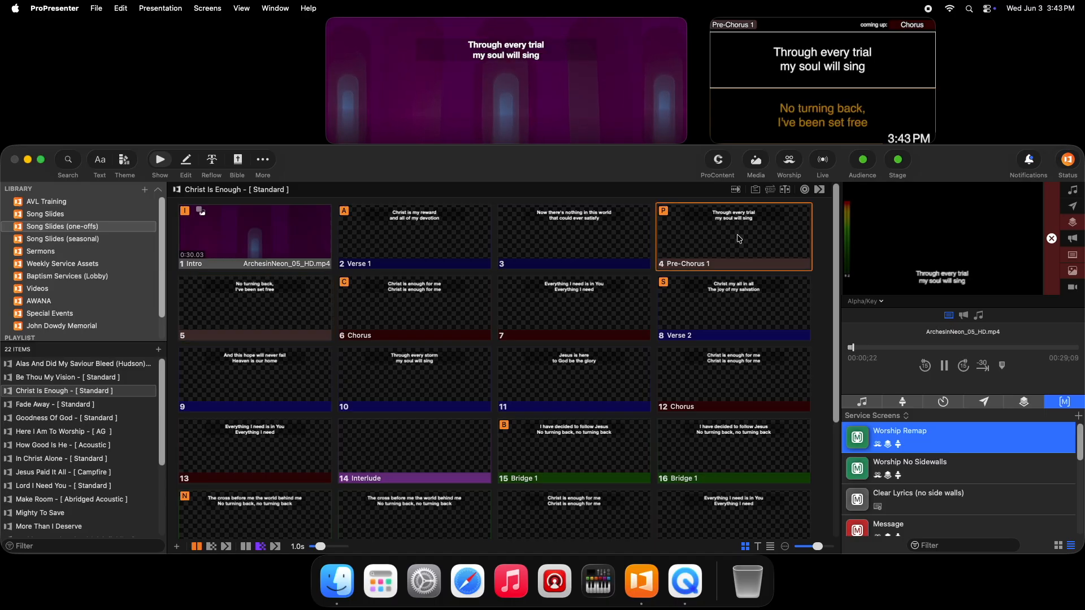
left_click(398, 227)
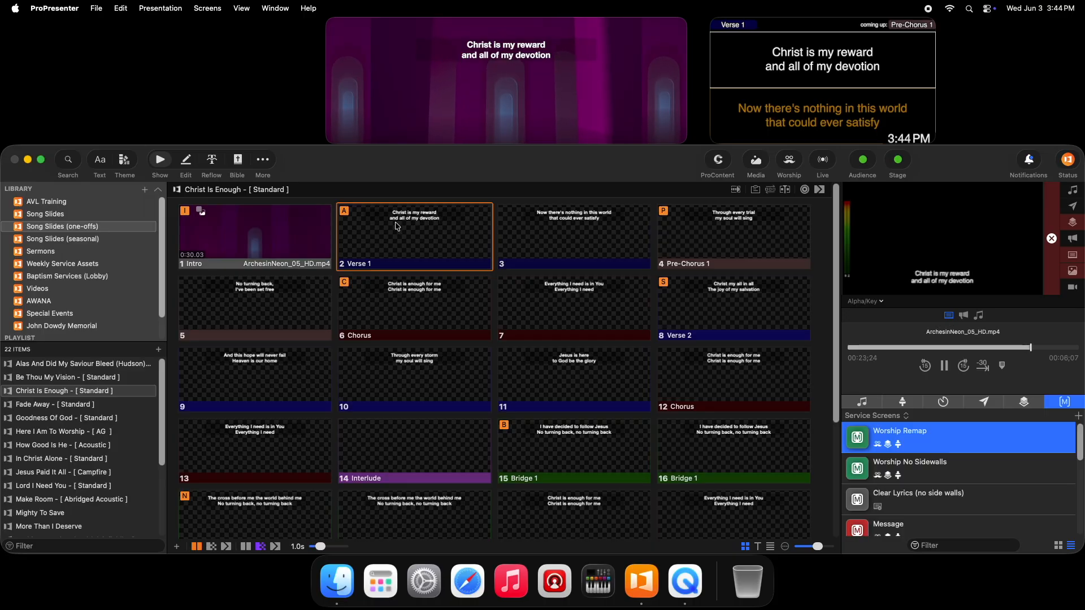
left_click(683, 216)
- Present slide 15, the first Bridge 1 slide, "I have decided to follow Jesus"
scroll(429, 328, "down", 3)
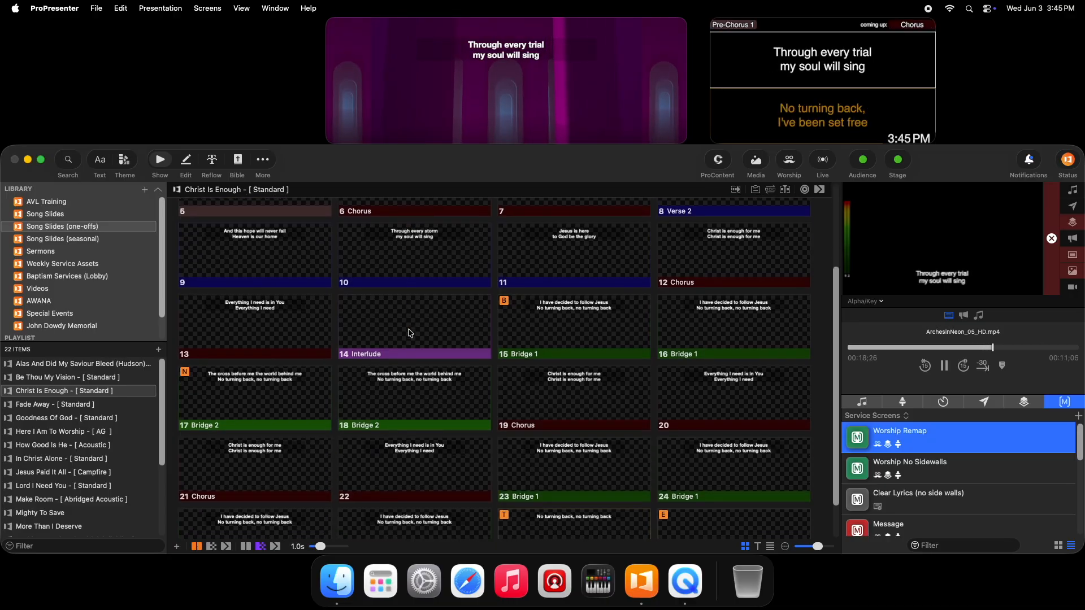
scroll(410, 334, "down", 1)
left_click(594, 279)
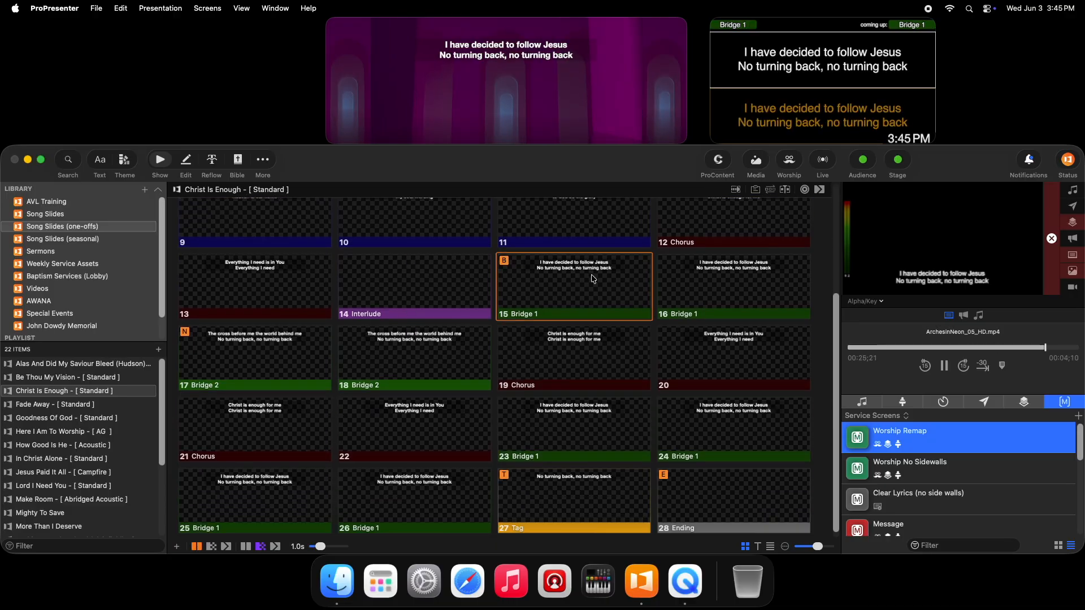
- Open the song in the Reflow editor and bring up the Bridge 1 and Bridge 2 lyrics
left_click(212, 165)
scroll(351, 312, "down", 5)
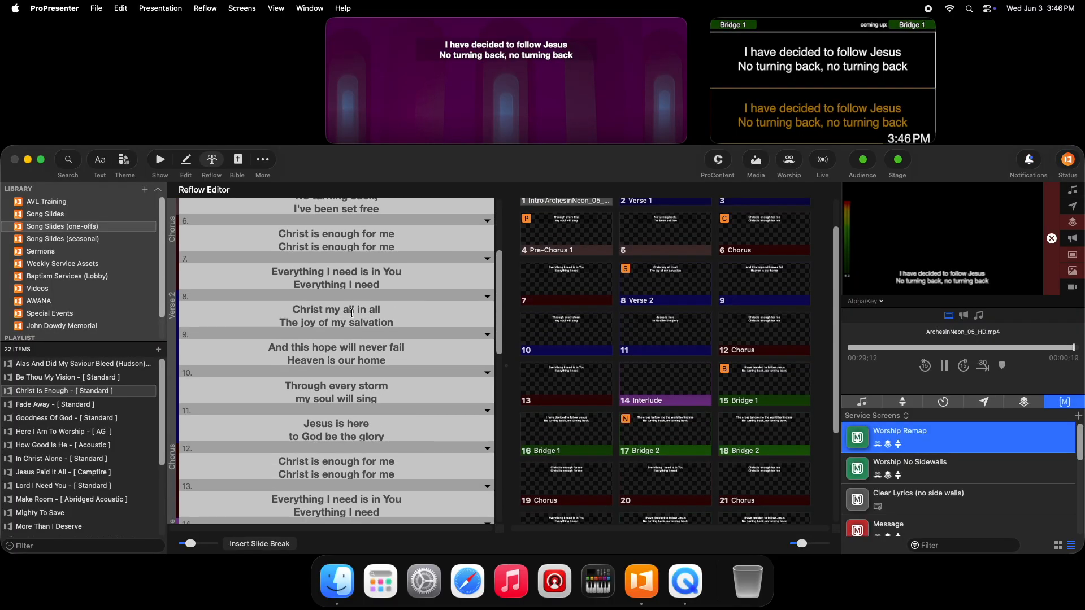
scroll(351, 312, "down", 5)
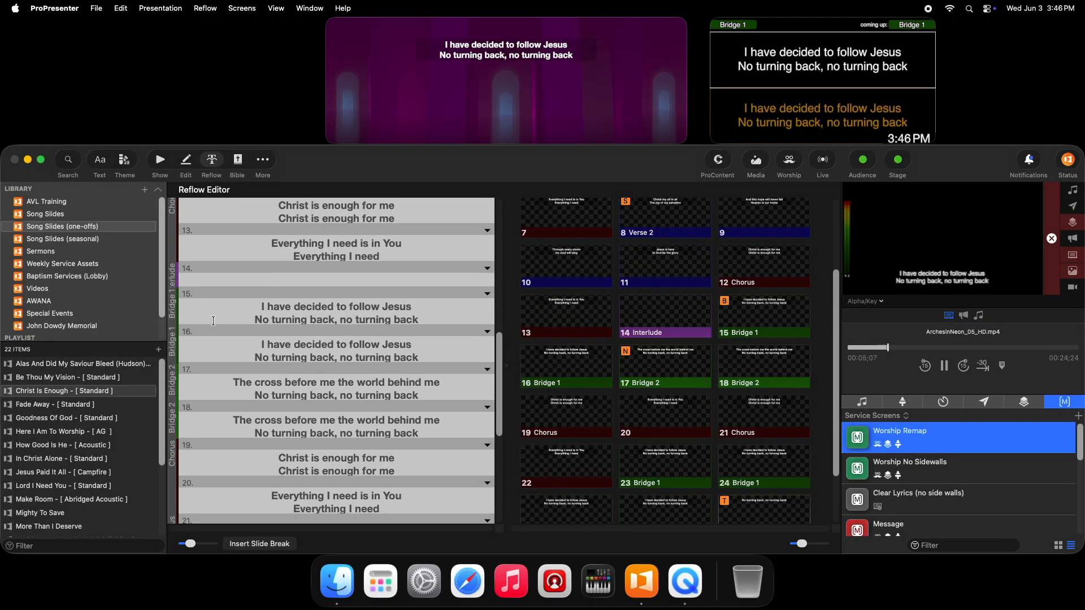